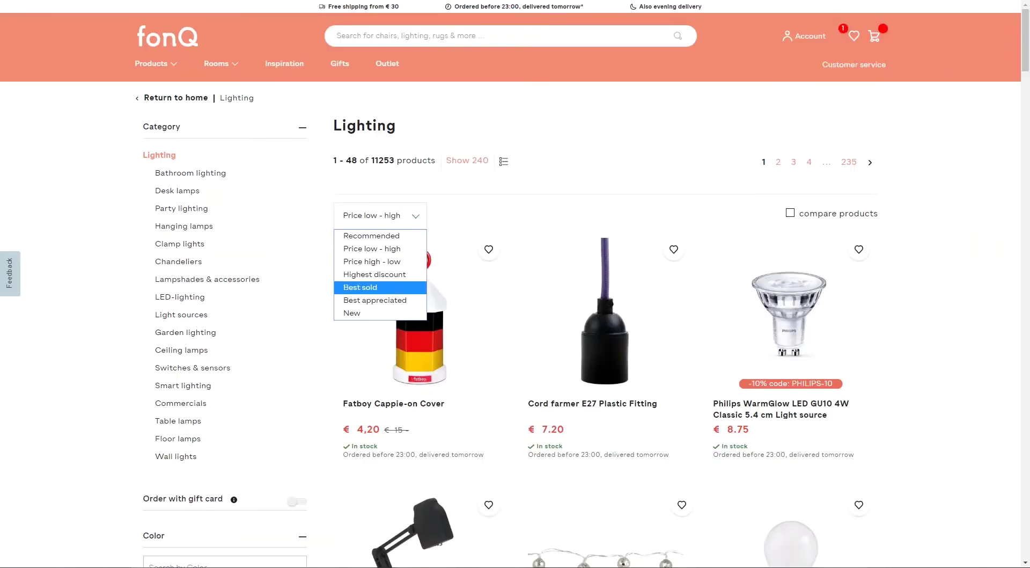
- Sort the fonQ Lighting products by New, then re-sort them by Recommended
{"action": "left_click", "coordinate": [352, 313]}
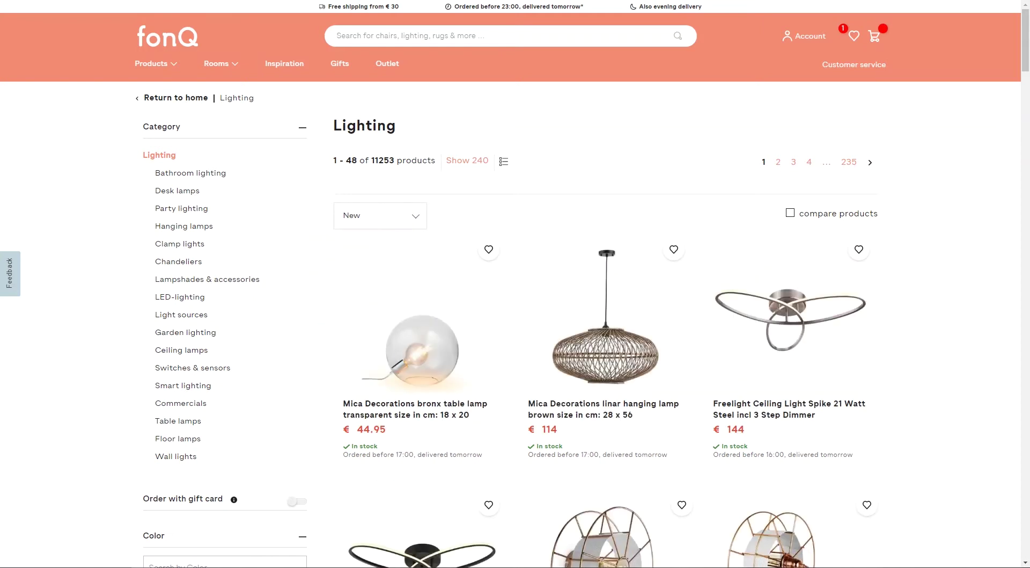
{"action": "left_click", "coordinate": [416, 215]}
{"action": "left_click", "coordinate": [413, 236]}
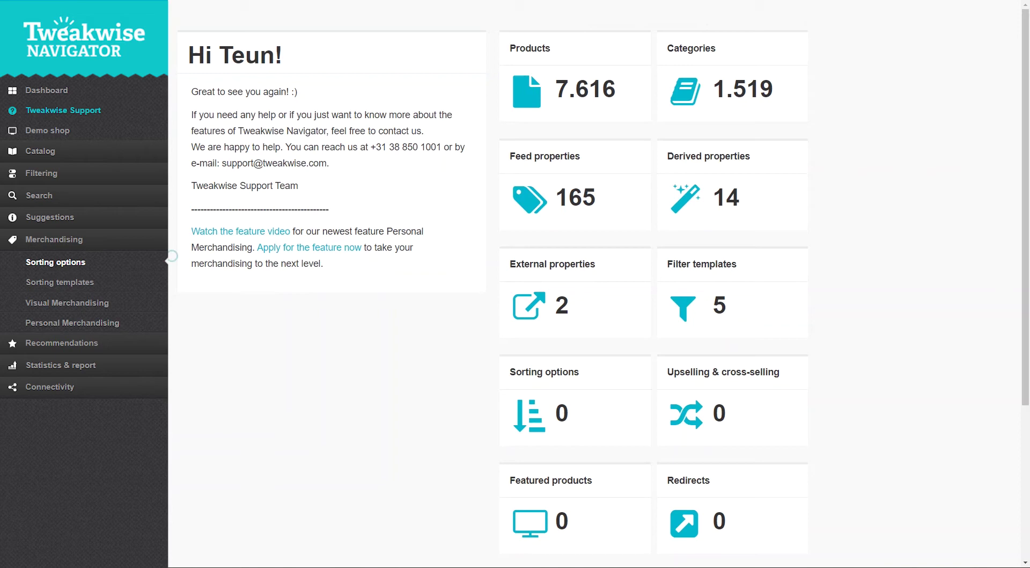
- Start a new sorting option from the Merchandising > Sorting options page
{"action": "left_click", "coordinate": [244, 181]}
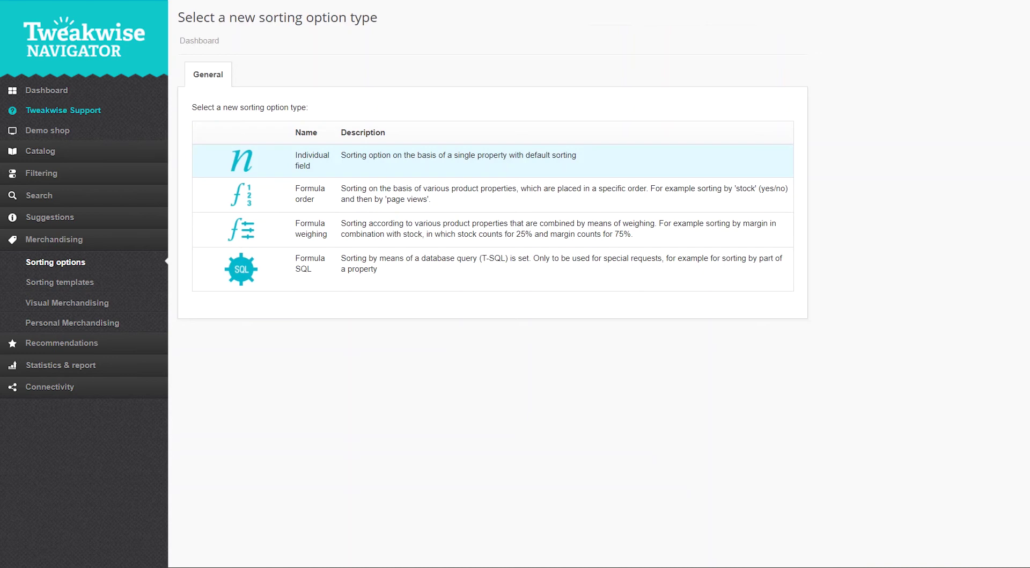
- Save an individual-field option 'Name' sorting by name Ascending, with Visual Merchandising on top
{"action": "left_click", "coordinate": [277, 157]}
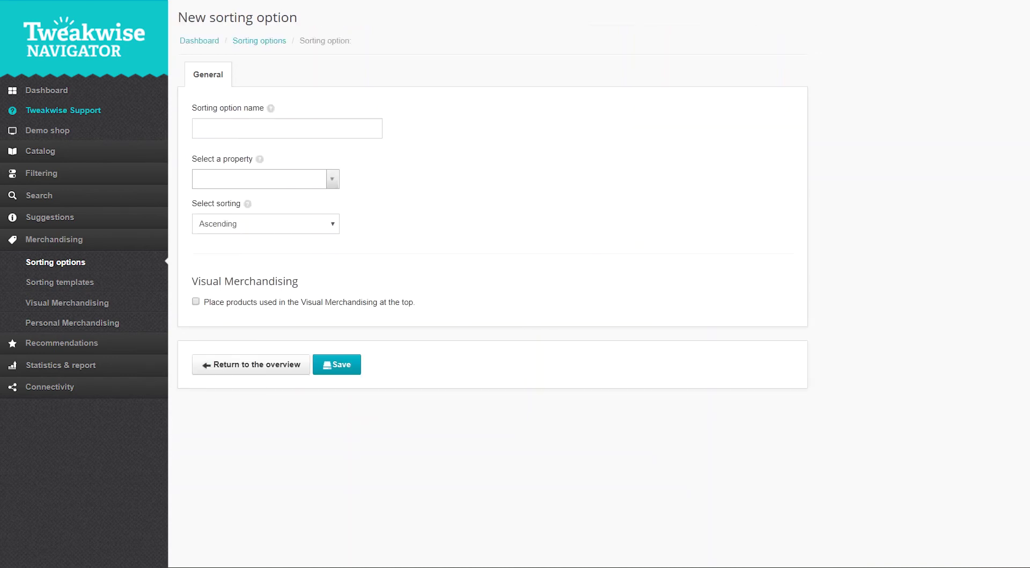
{"action": "left_click", "coordinate": [301, 128]}
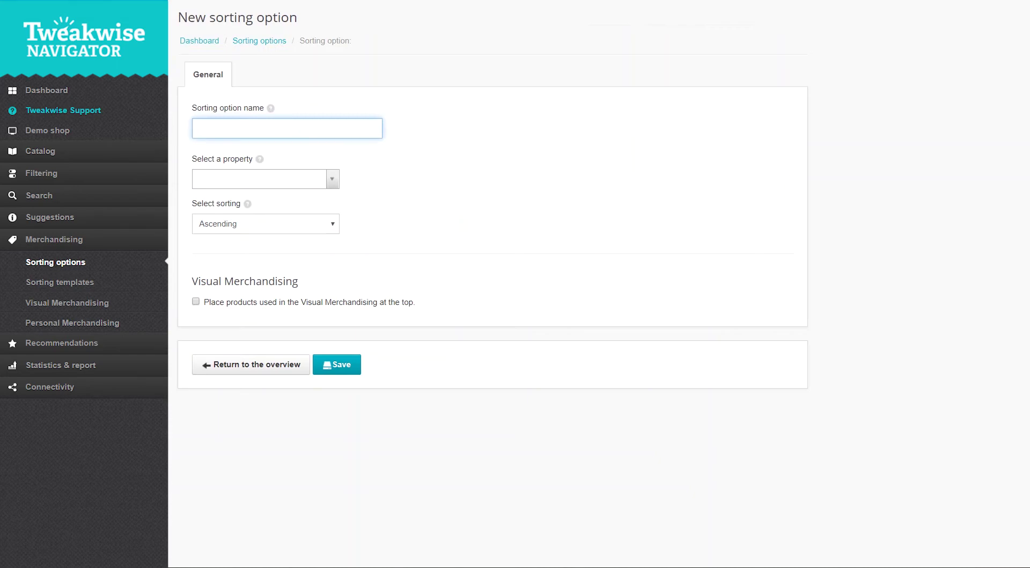
{"action": "type", "text": "Name"}
{"action": "left_click", "coordinate": [310, 178]}
{"action": "type", "text": "name"}
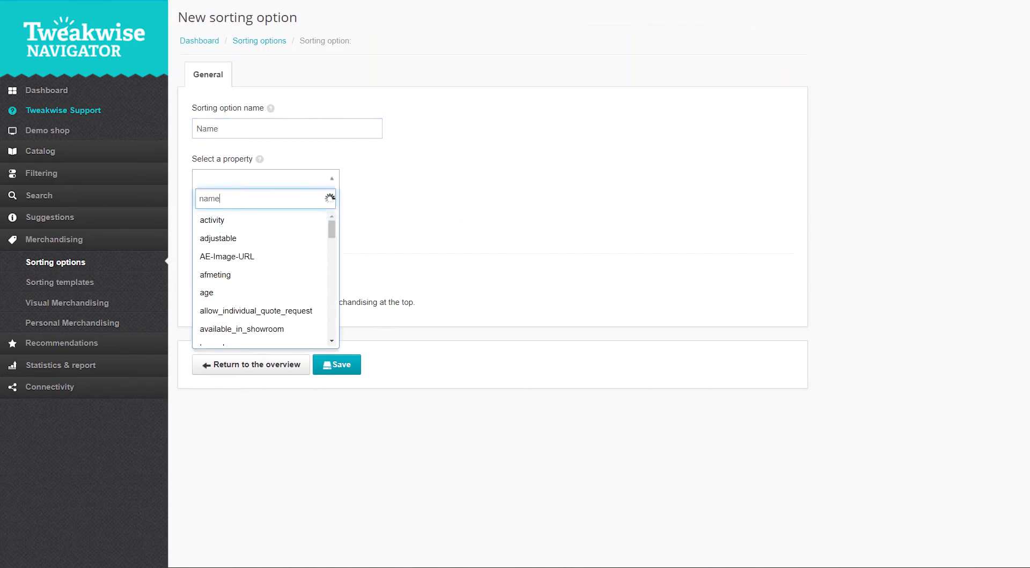
{"action": "left_click", "coordinate": [296, 222]}
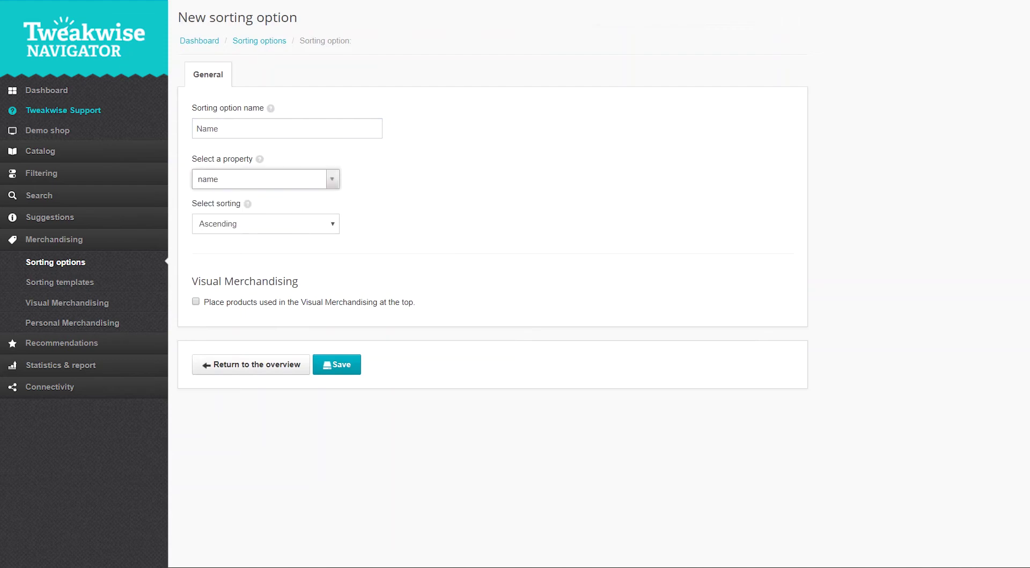
{"action": "left_click", "coordinate": [296, 224]}
{"action": "left_click", "coordinate": [319, 222]}
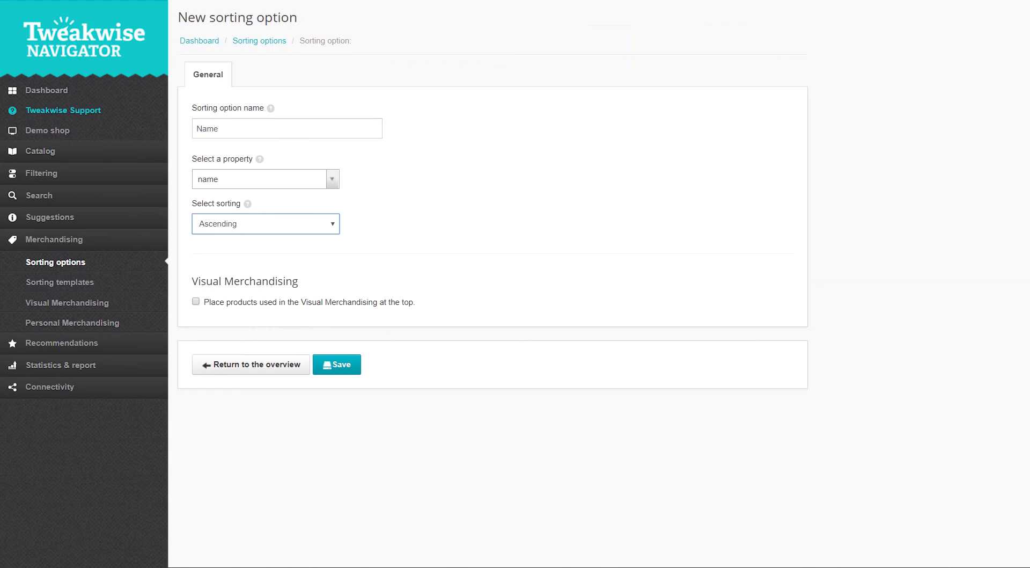
{"action": "left_click", "coordinate": [334, 301]}
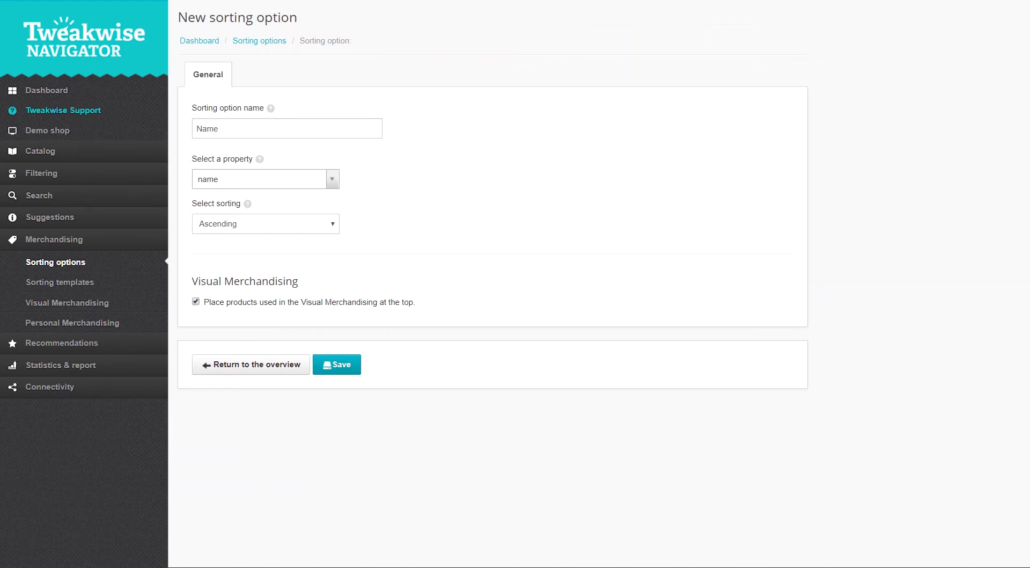
{"action": "left_click", "coordinate": [337, 364]}
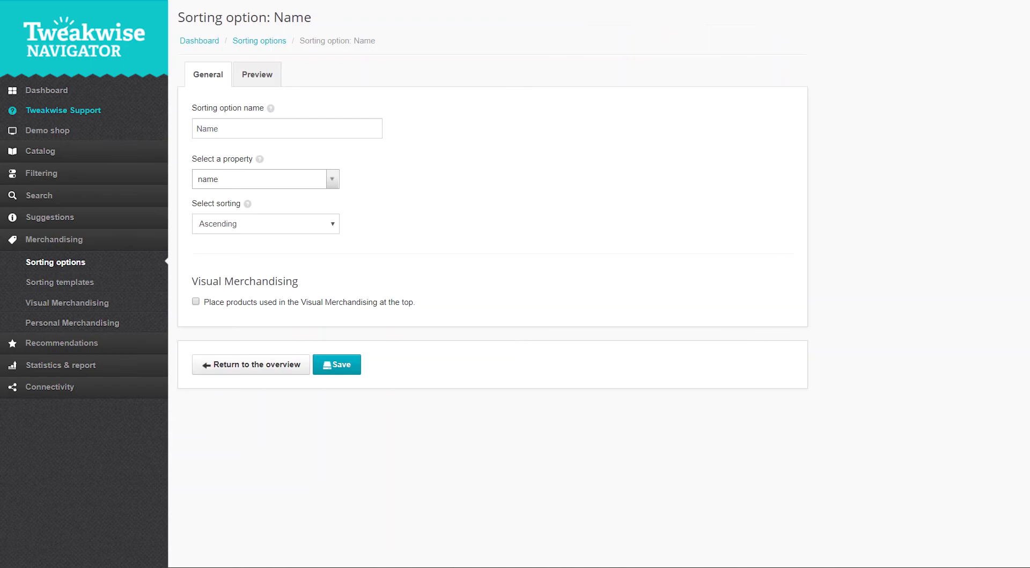
- Preview the Name sort's product results, then return to the sorting options list
{"action": "left_click", "coordinate": [257, 74]}
{"action": "left_click", "coordinate": [370, 109]}
{"action": "scroll", "coordinate": [435, 285], "scroll_direction": "down", "scroll_amount": 5}
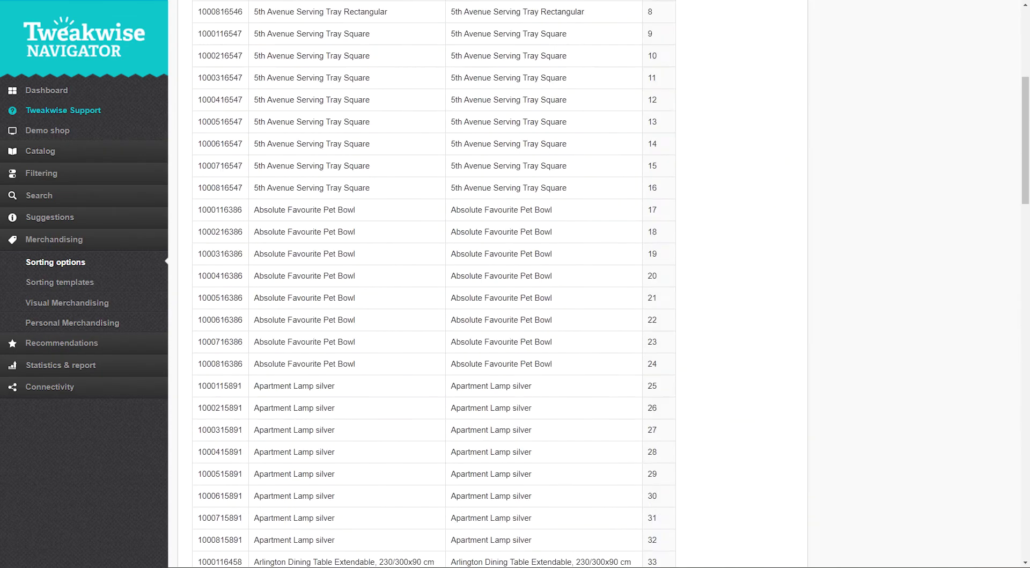
{"action": "scroll", "coordinate": [434, 285], "scroll_direction": "down", "scroll_amount": 20}
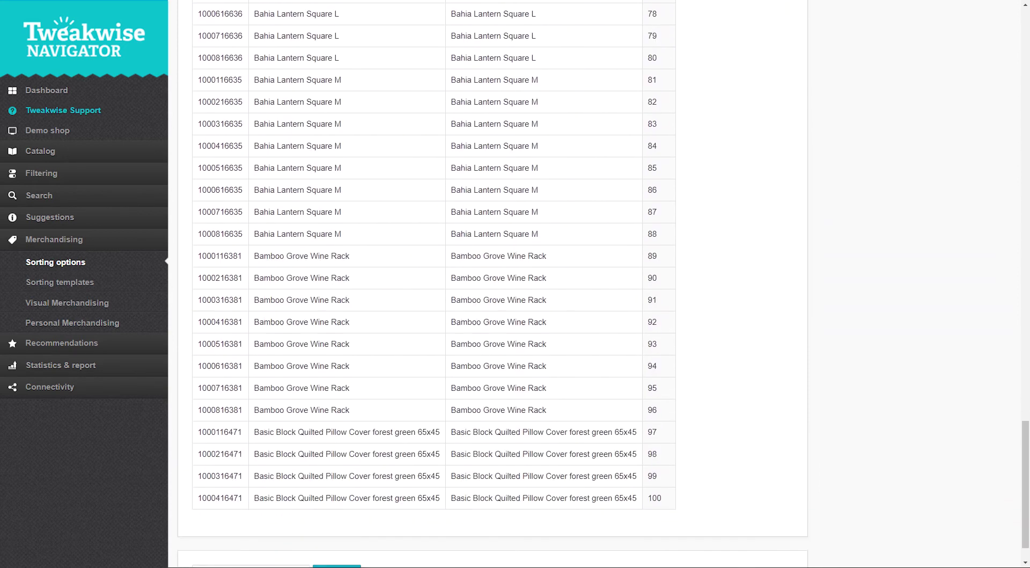
{"action": "scroll", "coordinate": [434, 284], "scroll_direction": "down", "scroll_amount": 2}
{"action": "left_click", "coordinate": [252, 527]}
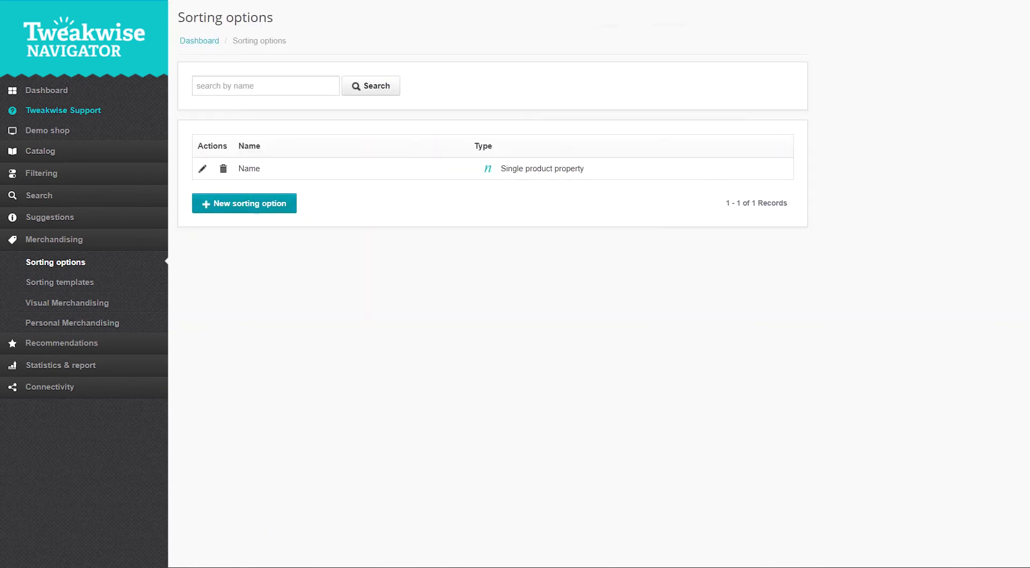
- Save a new formula-order option 'Recommended' with Visual Merchandising products placed on top
{"action": "left_click", "coordinate": [244, 203]}
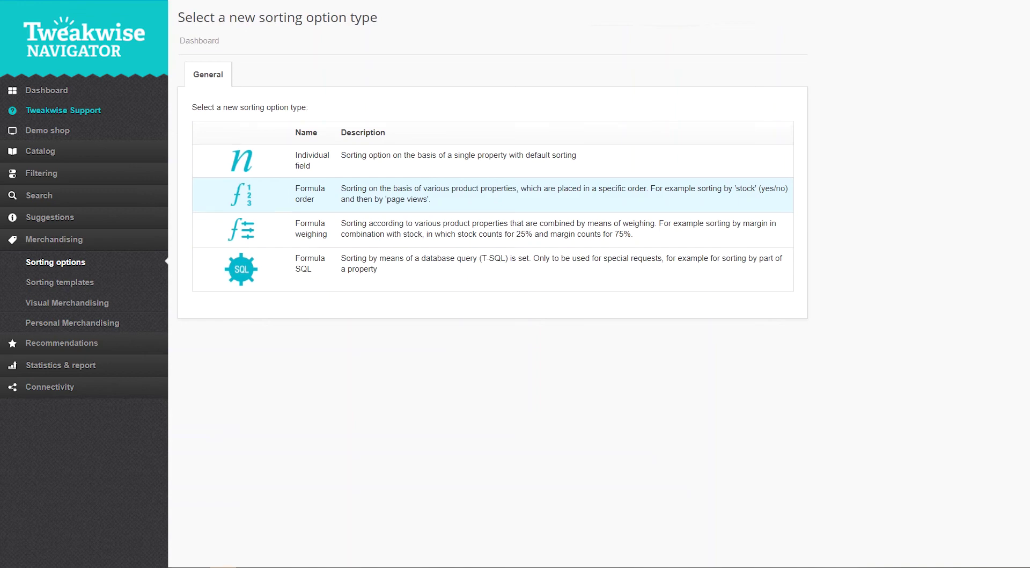
{"action": "left_click", "coordinate": [768, 197]}
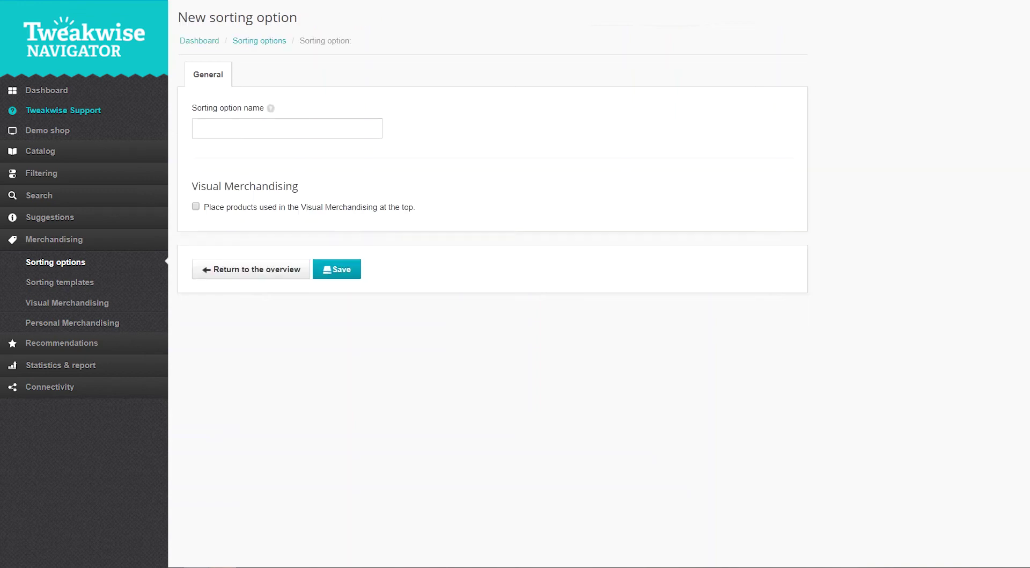
{"action": "left_click", "coordinate": [350, 128]}
{"action": "type", "text": "Reco"}
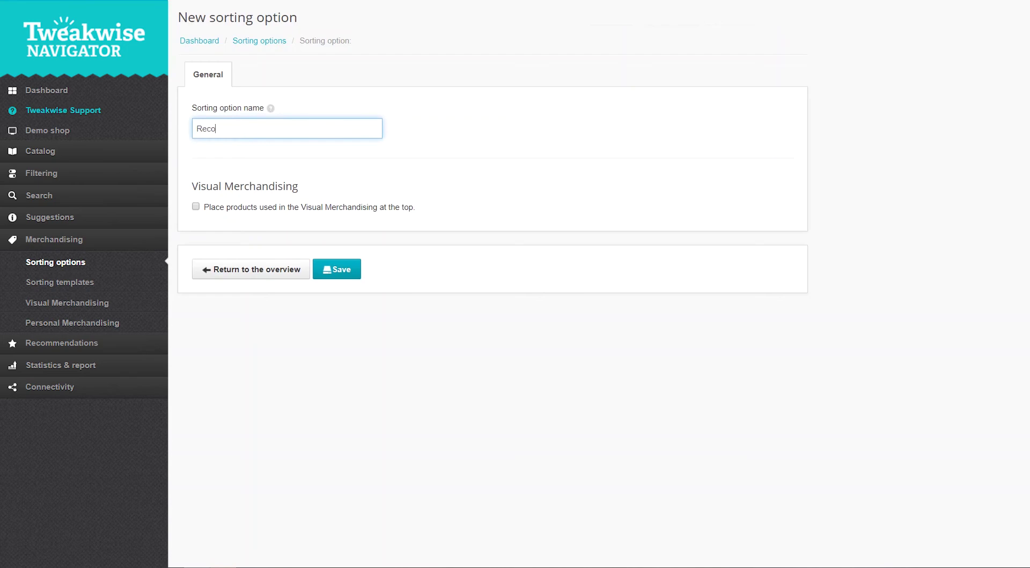
{"action": "type", "text": "mmended"}
{"action": "left_click", "coordinate": [362, 206]}
{"action": "left_click", "coordinate": [337, 269]}
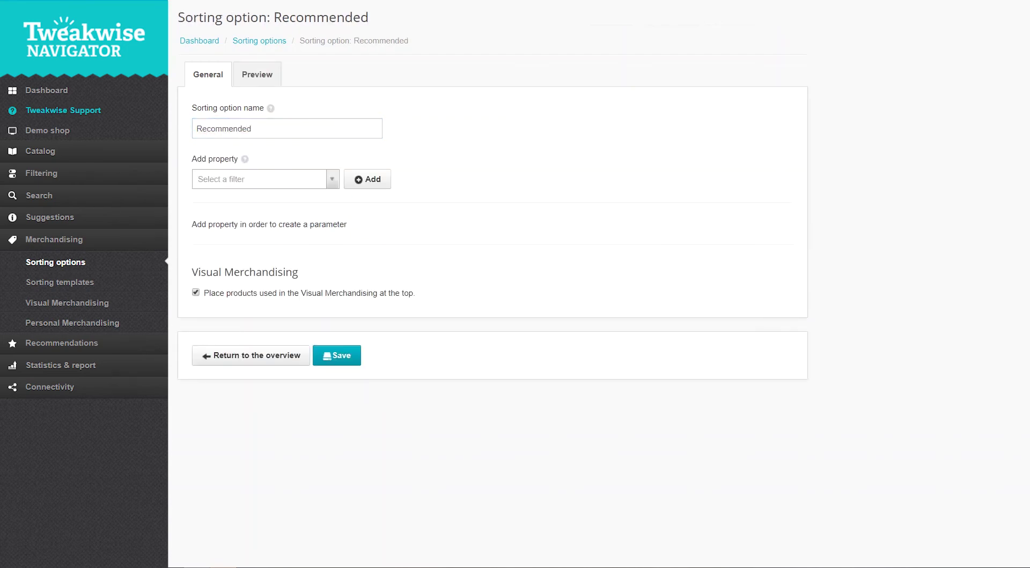
- Add Stock to Recommended as Numerical, with 0/1 aggregation, sorted High to low
{"action": "left_click", "coordinate": [263, 179]}
{"action": "type", "text": "stock"}
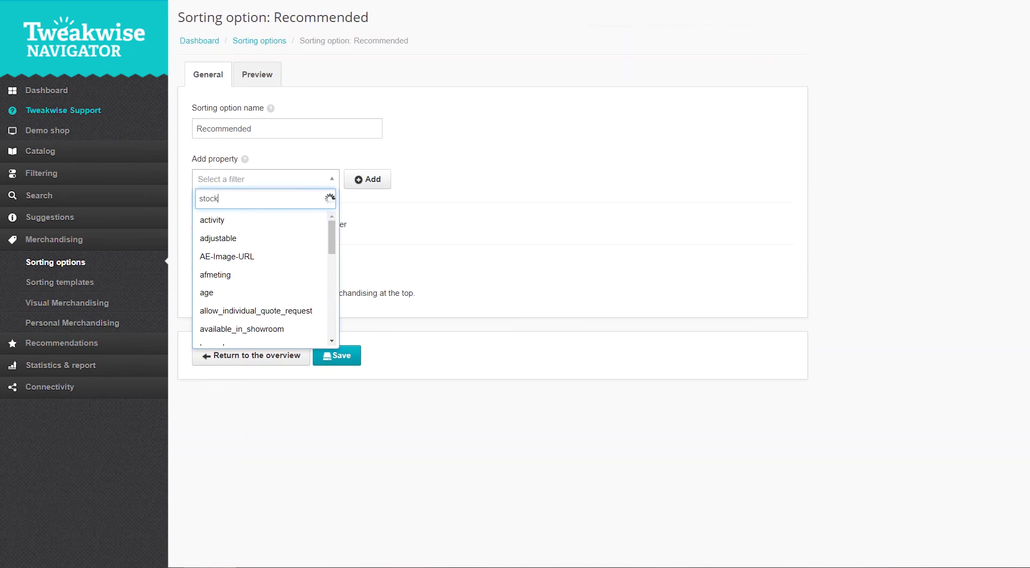
{"action": "left_click", "coordinate": [292, 237]}
{"action": "left_click", "coordinate": [359, 179]}
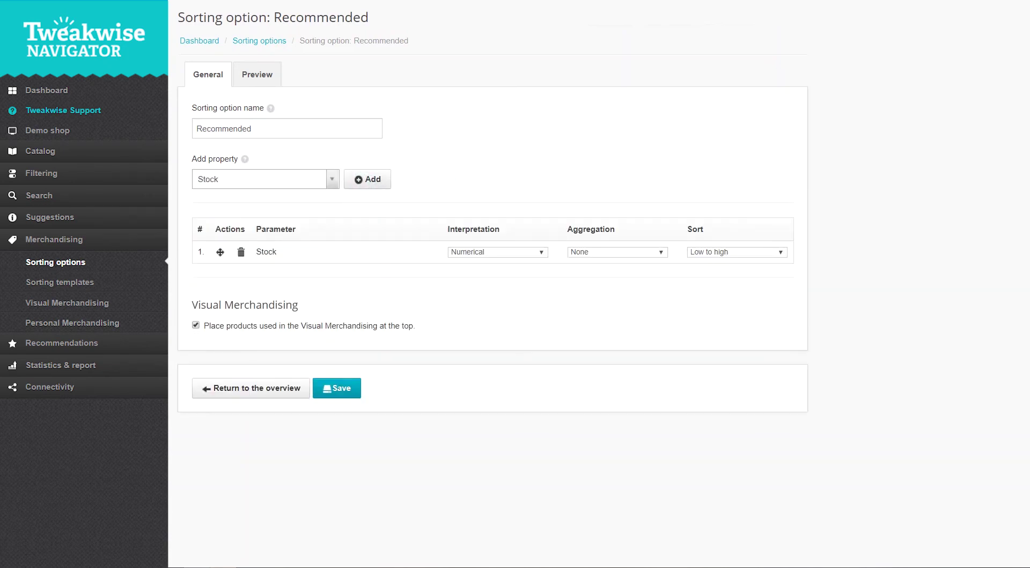
{"action": "left_click", "coordinate": [498, 251]}
{"action": "left_click", "coordinate": [467, 261]}
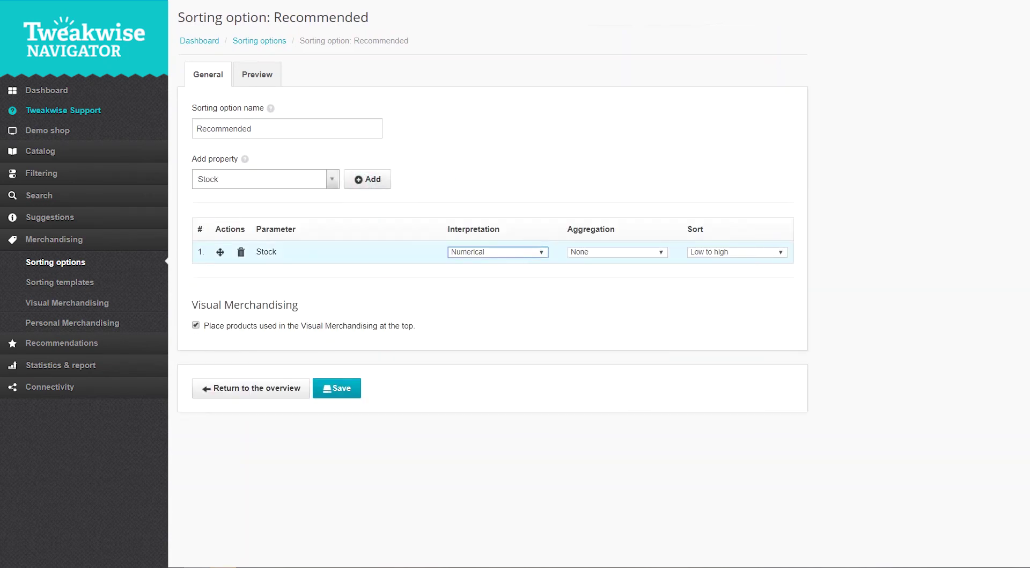
{"action": "left_click", "coordinate": [617, 252]}
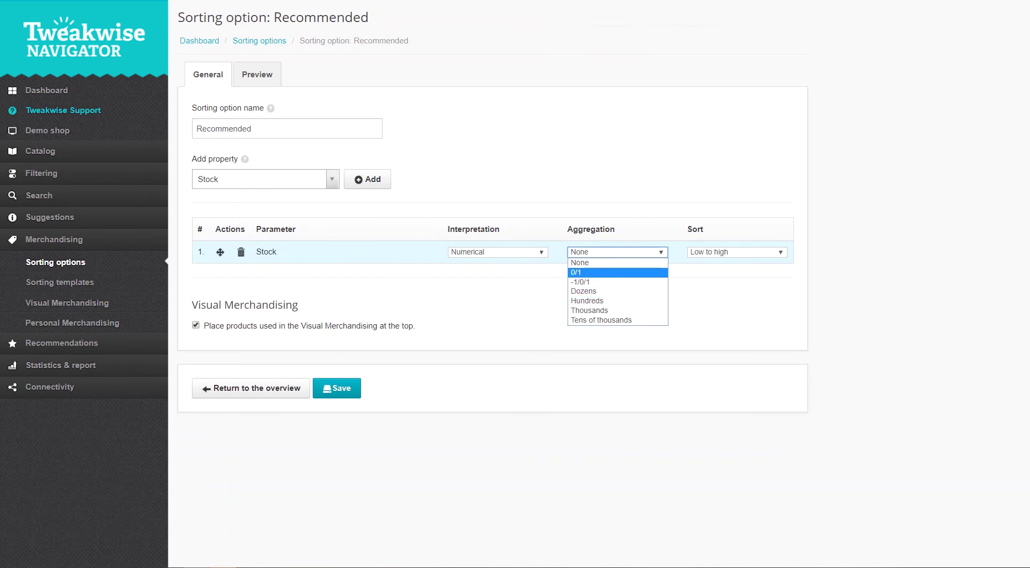
{"action": "left_click", "coordinate": [616, 273]}
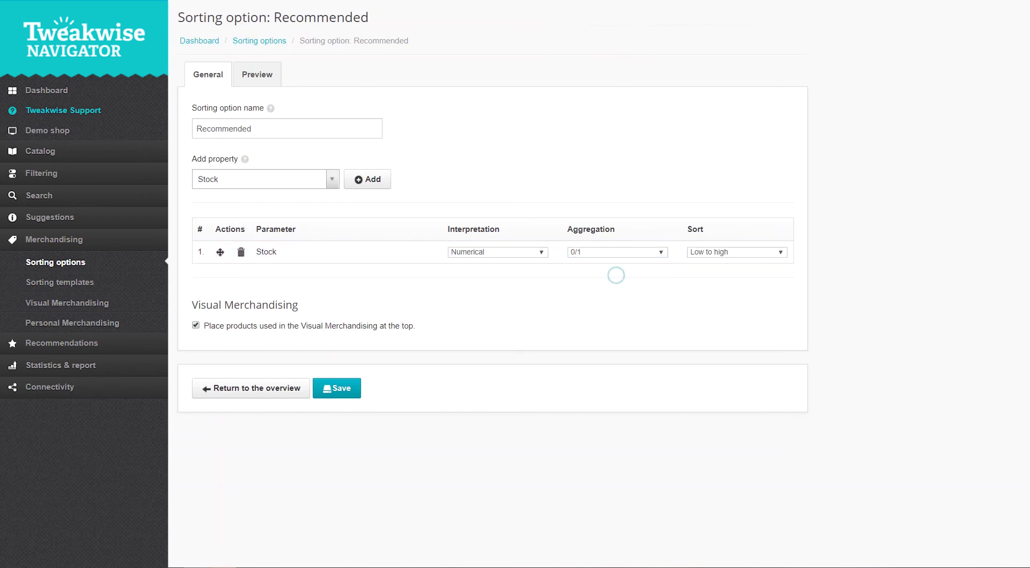
{"action": "left_click", "coordinate": [729, 252]}
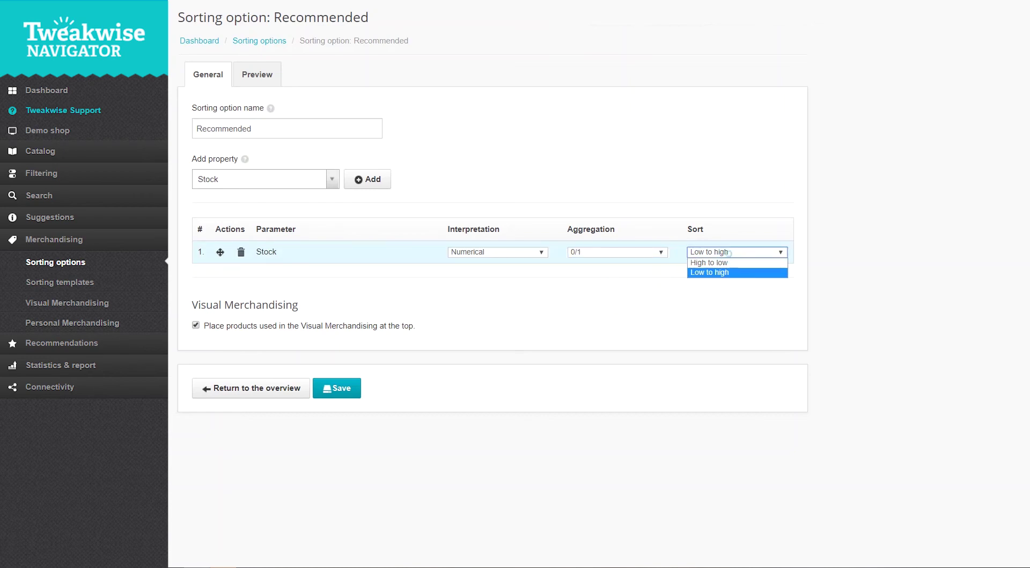
{"action": "left_click", "coordinate": [735, 262]}
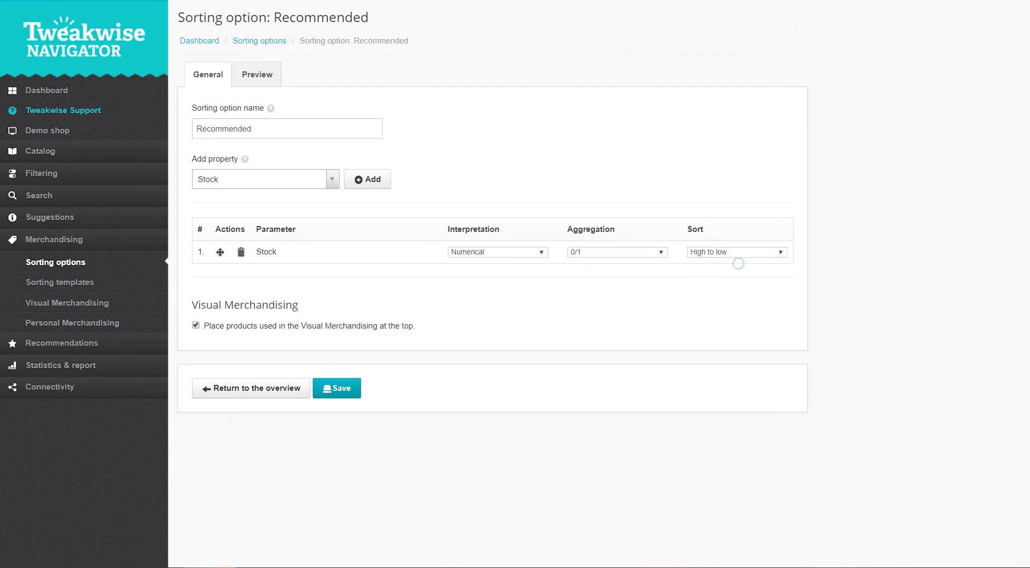
- Add Item quantity to Recommended's formula, aggregated in hundreds
{"action": "left_click", "coordinate": [303, 178]}
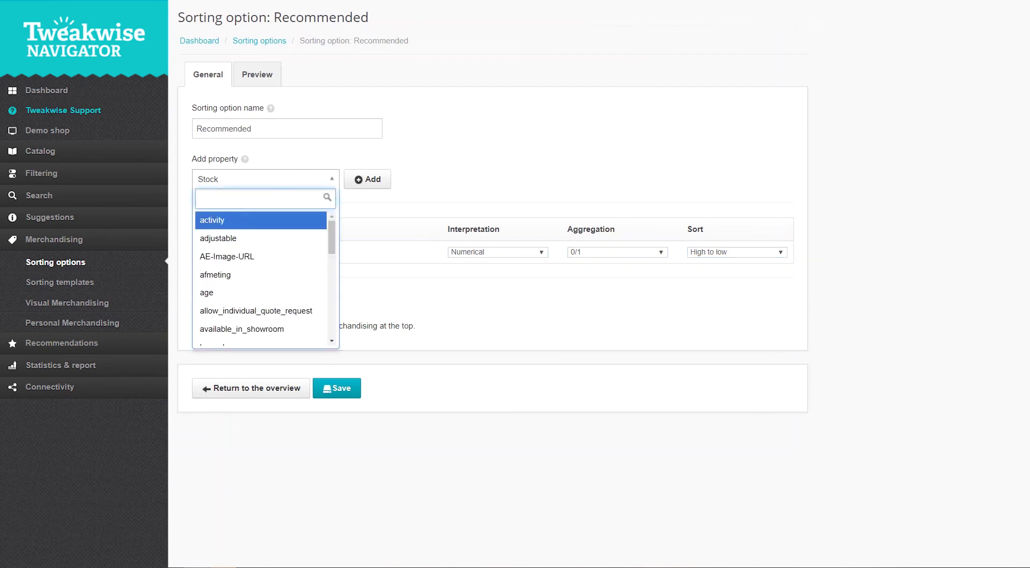
{"action": "type", "text": "item"}
{"action": "left_click", "coordinate": [299, 214]}
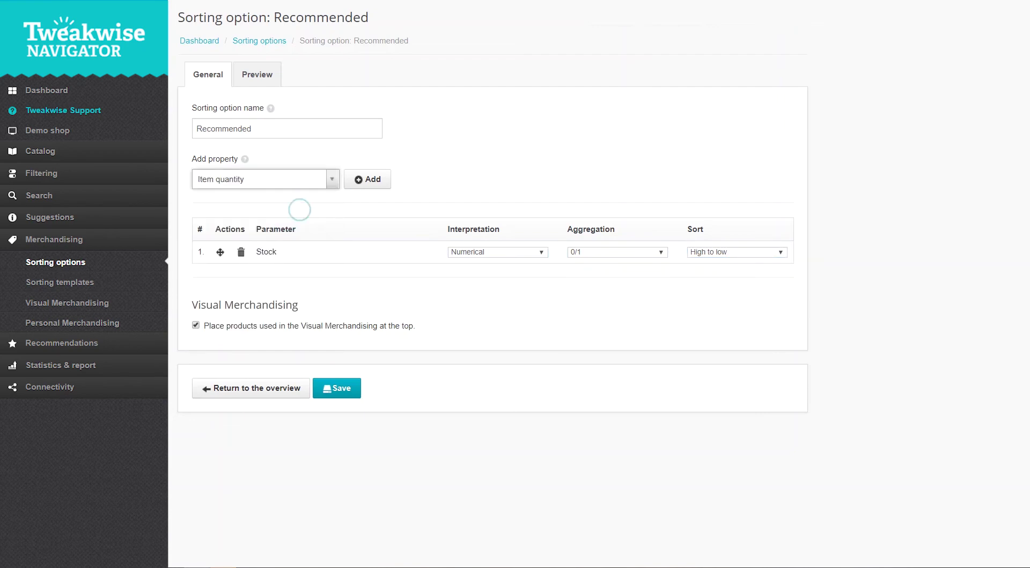
{"action": "left_click", "coordinate": [367, 179]}
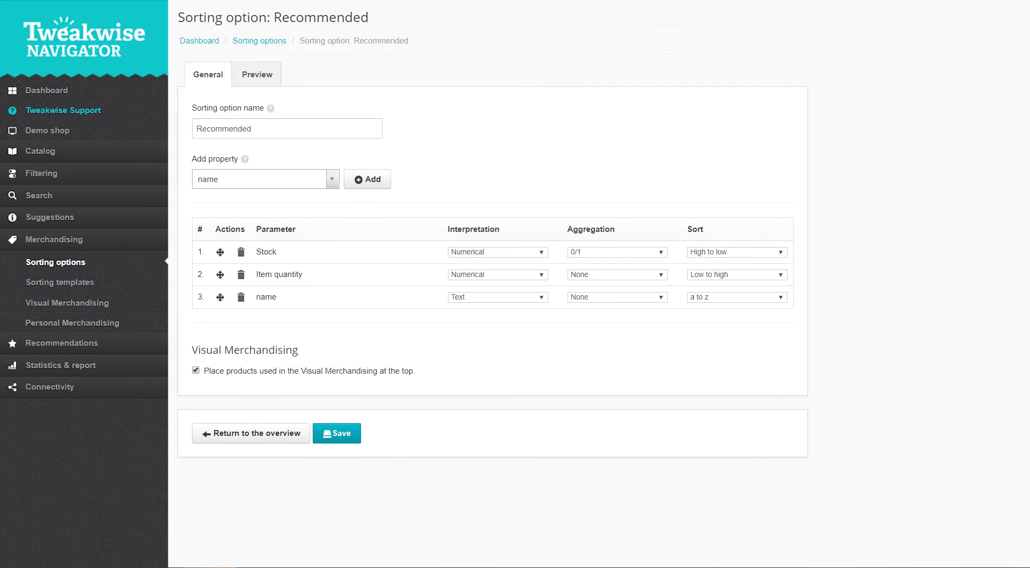
{"action": "left_click", "coordinate": [617, 274]}
{"action": "left_click", "coordinate": [590, 324]}
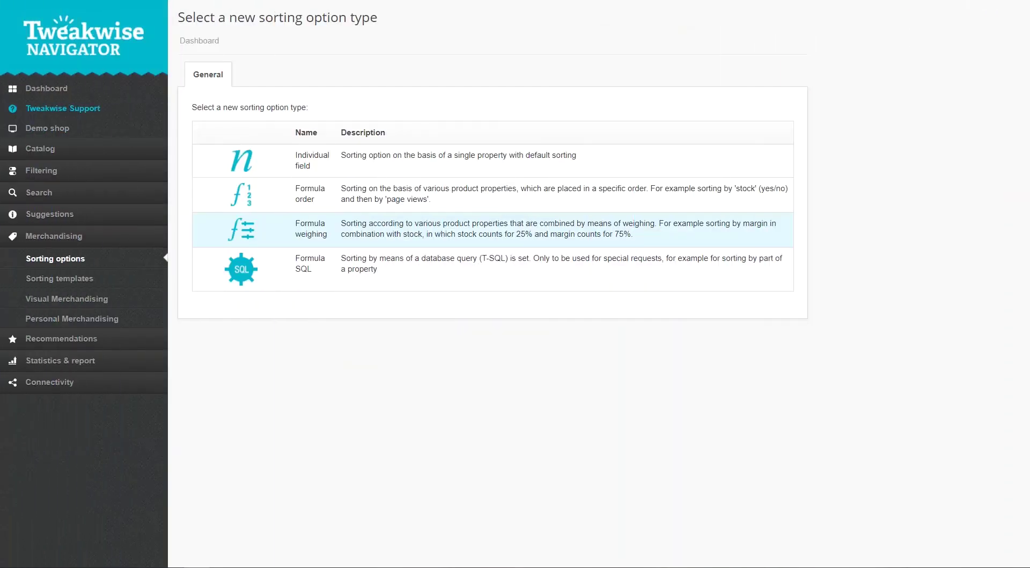
- Save a formula-weighing option 'Best match' with Visual Merchandising products on top
{"action": "left_click", "coordinate": [733, 230]}
{"action": "left_click", "coordinate": [353, 122]}
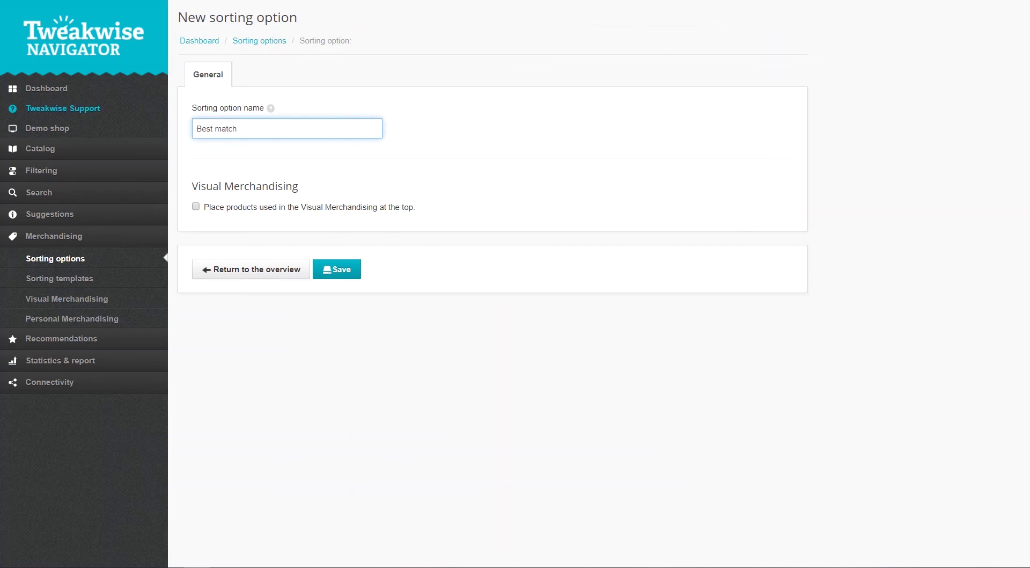
{"action": "left_click", "coordinate": [379, 205]}
{"action": "left_click", "coordinate": [350, 269]}
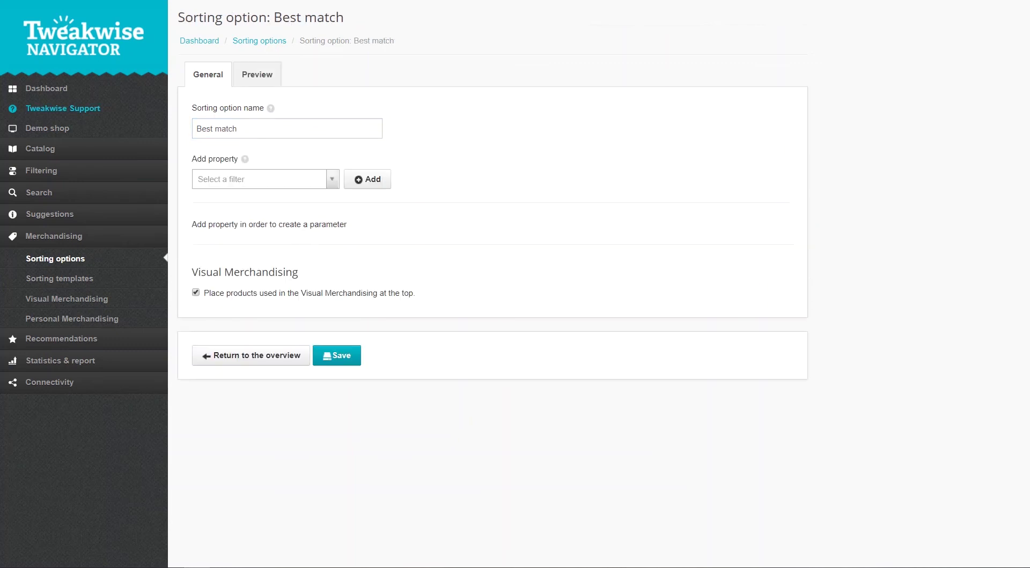
- Add Page views and Purchases as weighted parameters of Best match
{"action": "left_click", "coordinate": [316, 180]}
{"action": "type", "text": "page"}
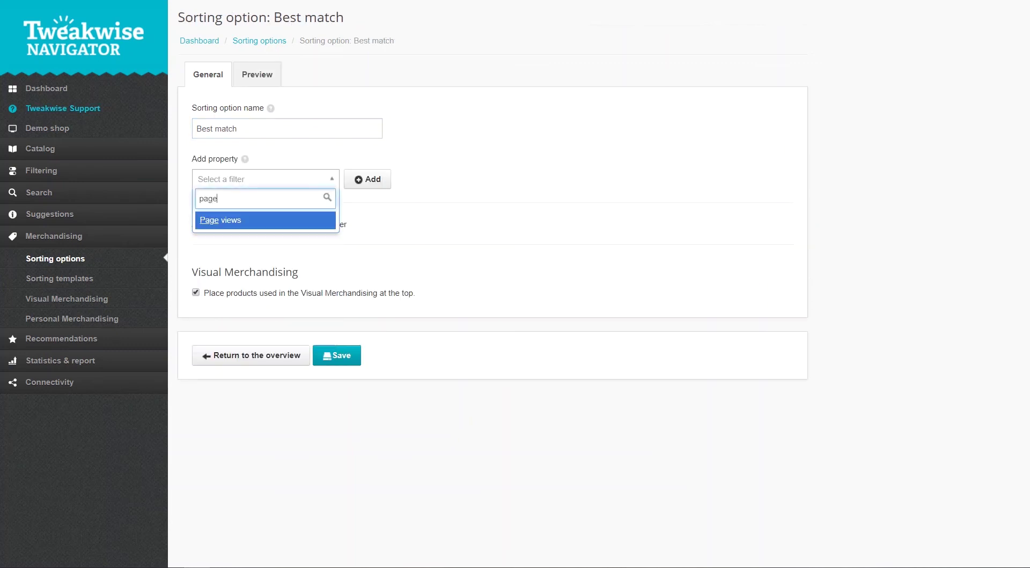
{"action": "key", "text": "Return"}
{"action": "left_click", "coordinate": [369, 180]}
{"action": "left_click", "coordinate": [299, 179]}
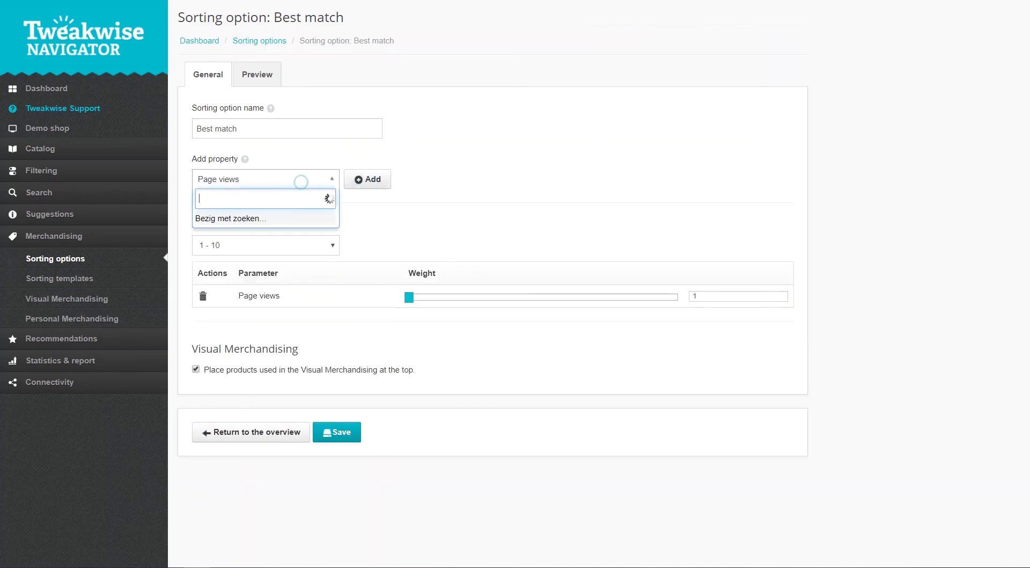
{"action": "type", "text": "purch"}
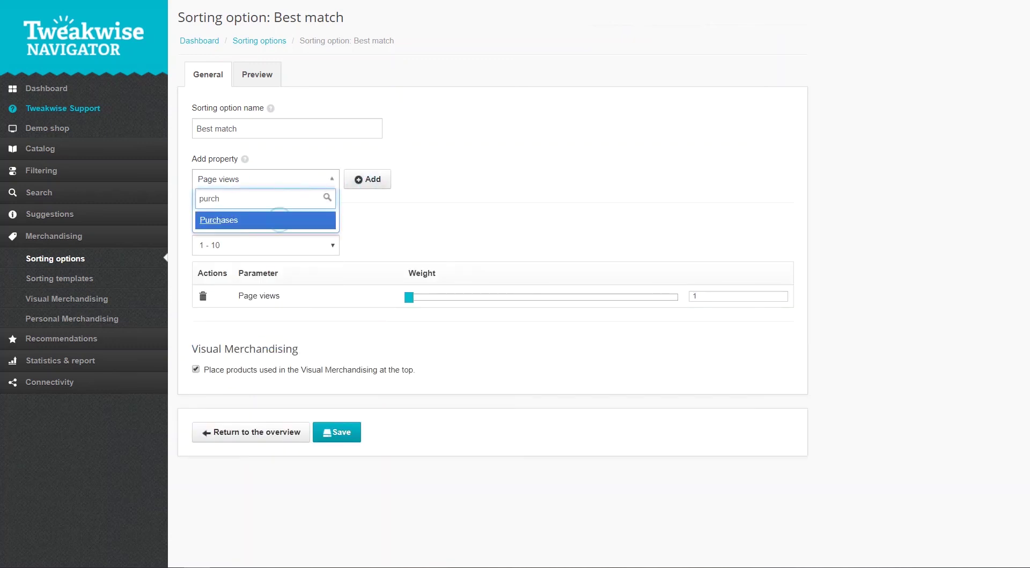
{"action": "left_click", "coordinate": [280, 220]}
{"action": "left_click", "coordinate": [368, 182]}
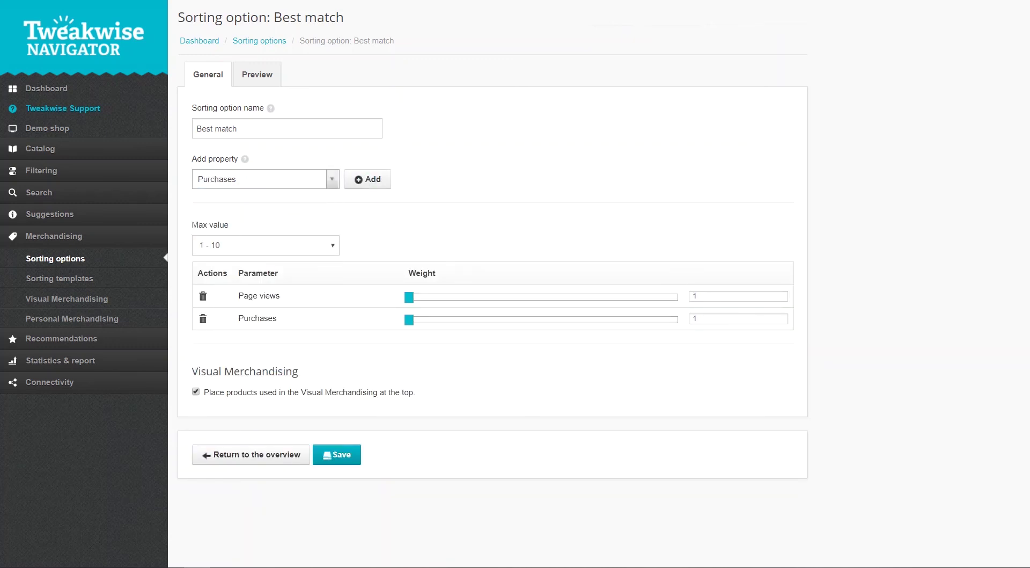
- Set the Page views weight slider to 7 and the Purchases slider to 4
{"action": "left_click_drag", "start_coordinate": [409, 297], "coordinate": [588, 297]}
{"action": "left_click_drag", "start_coordinate": [409, 319], "coordinate": [498, 319]}
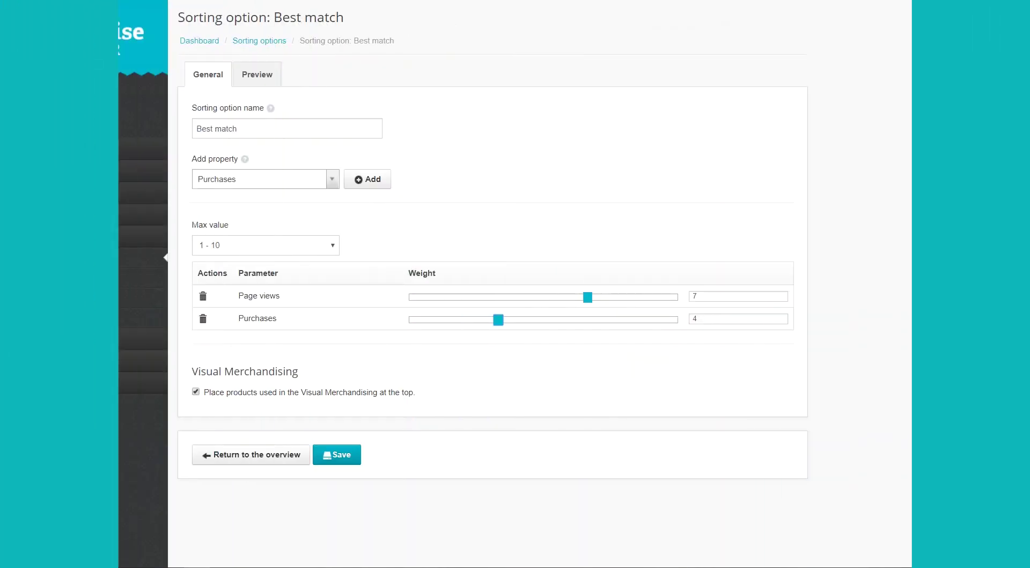
- Save Best match and start a new sorting template named 'Sorting template'
{"action": "left_click", "coordinate": [336, 454]}
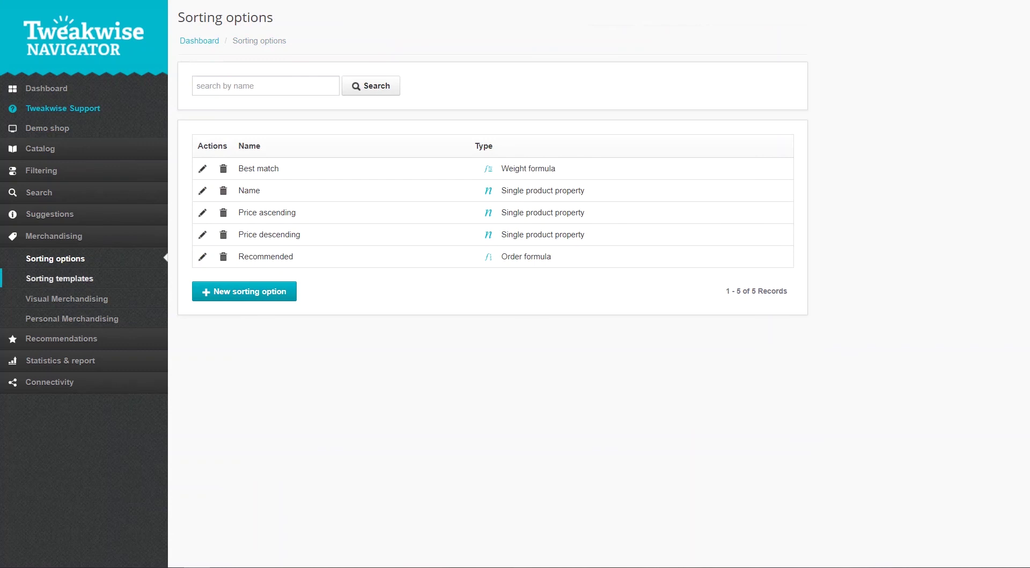
{"action": "left_click", "coordinate": [150, 277]}
{"action": "left_click", "coordinate": [298, 177]}
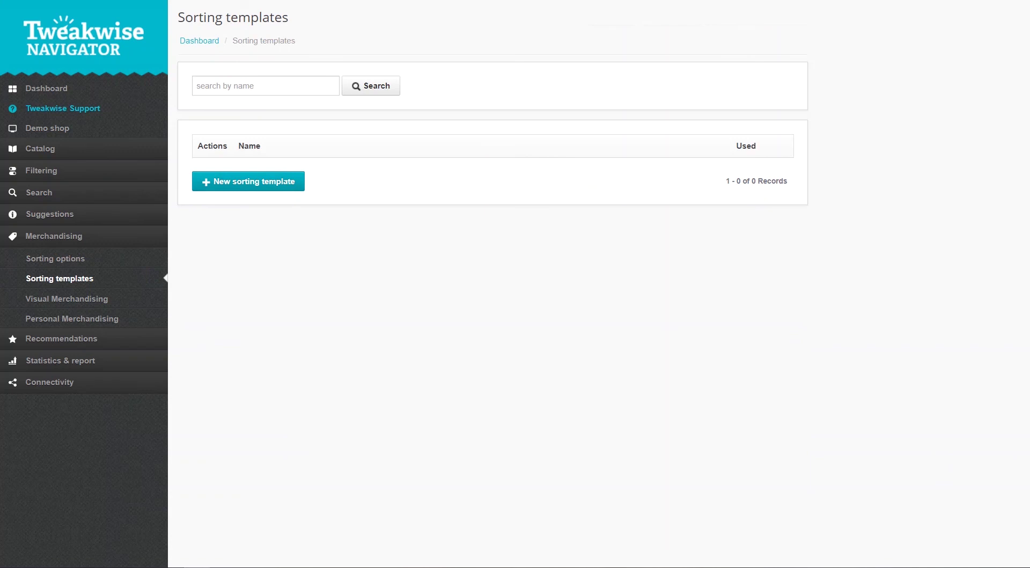
{"action": "left_click", "coordinate": [329, 129]}
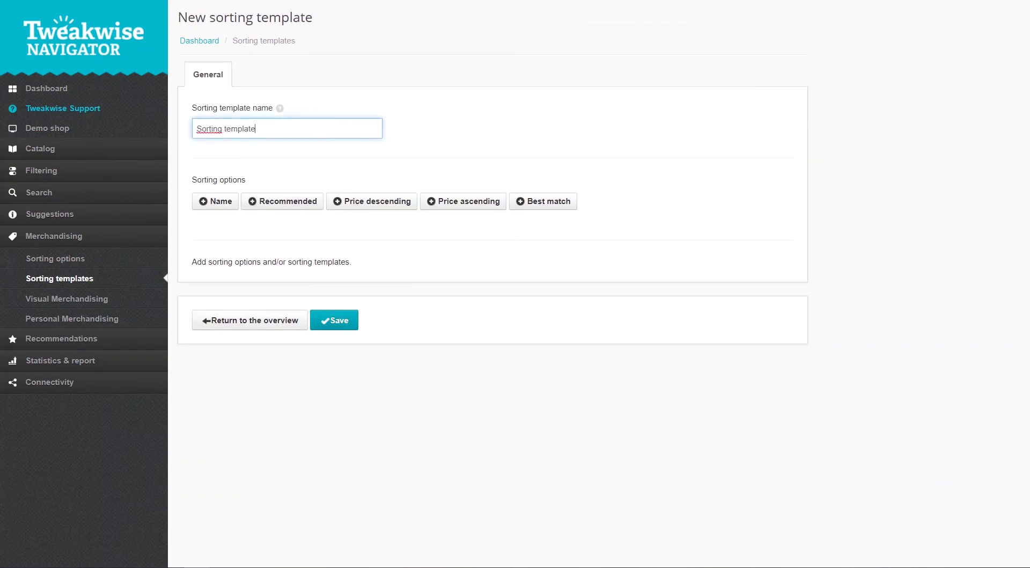
{"action": "type", "text": "Sorting template"}
- Add Name, Recommended, Price descending, Price ascending and Best match; save; view linked categories
{"action": "left_click", "coordinate": [215, 200]}
{"action": "left_click", "coordinate": [283, 201]}
{"action": "left_click", "coordinate": [382, 200]}
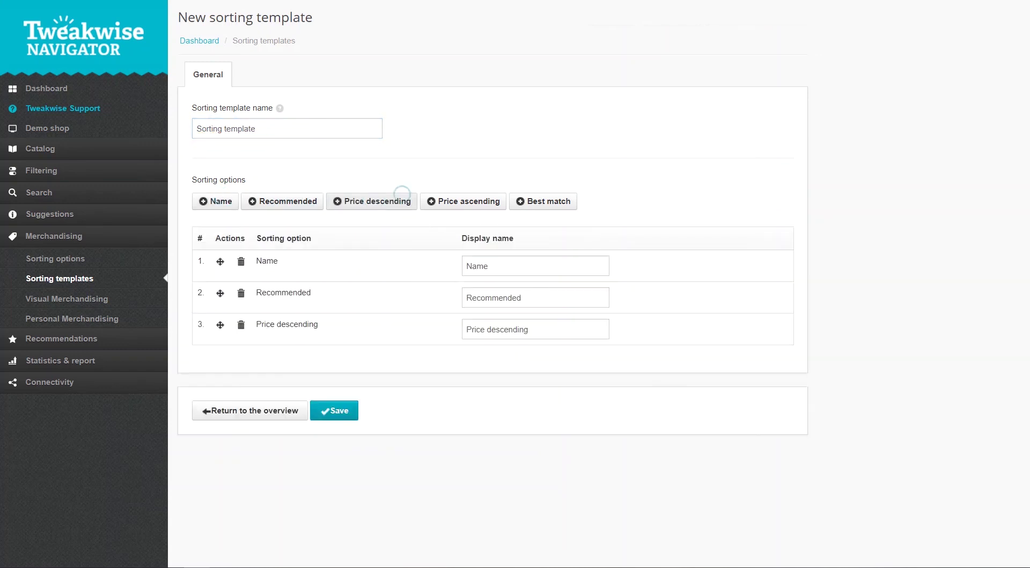
{"action": "left_click", "coordinate": [462, 201]}
{"action": "left_click", "coordinate": [543, 201]}
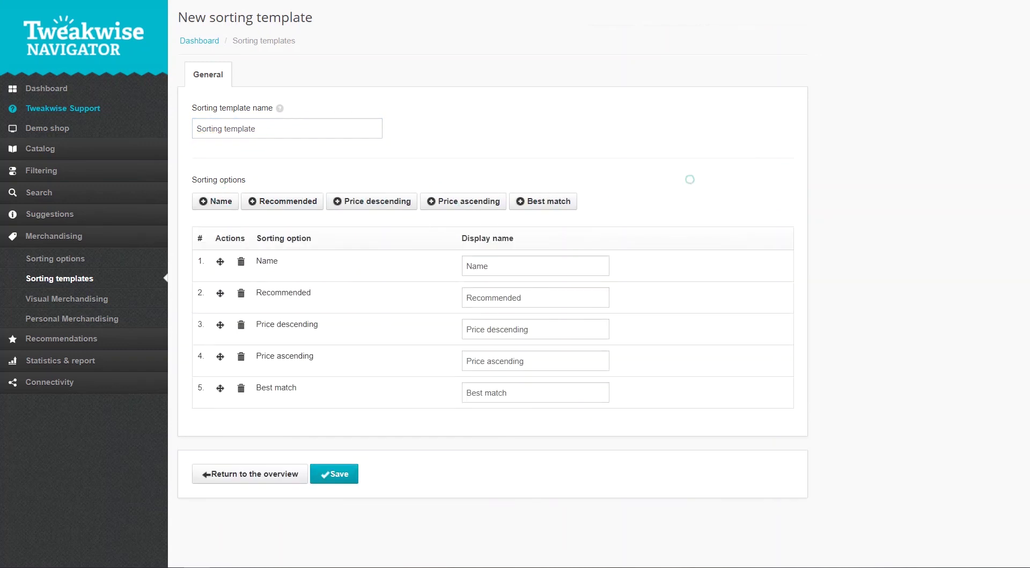
{"action": "left_click", "coordinate": [334, 474]}
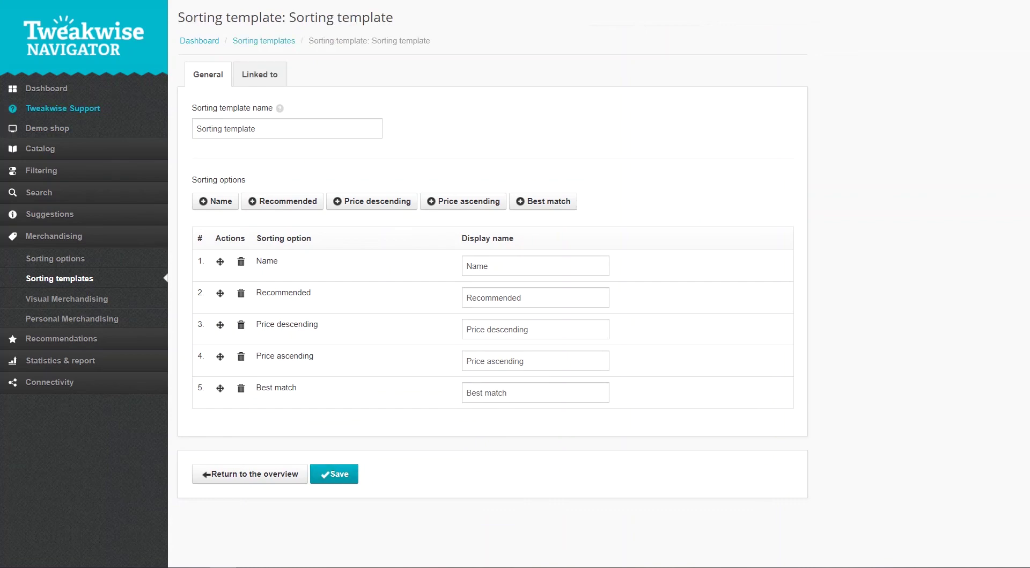
{"action": "left_click", "coordinate": [278, 73]}
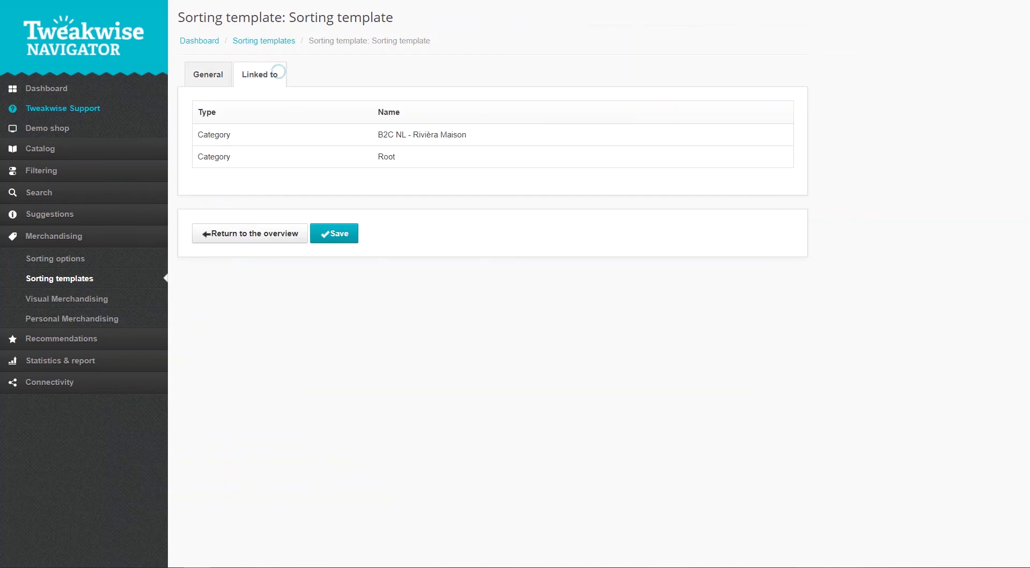